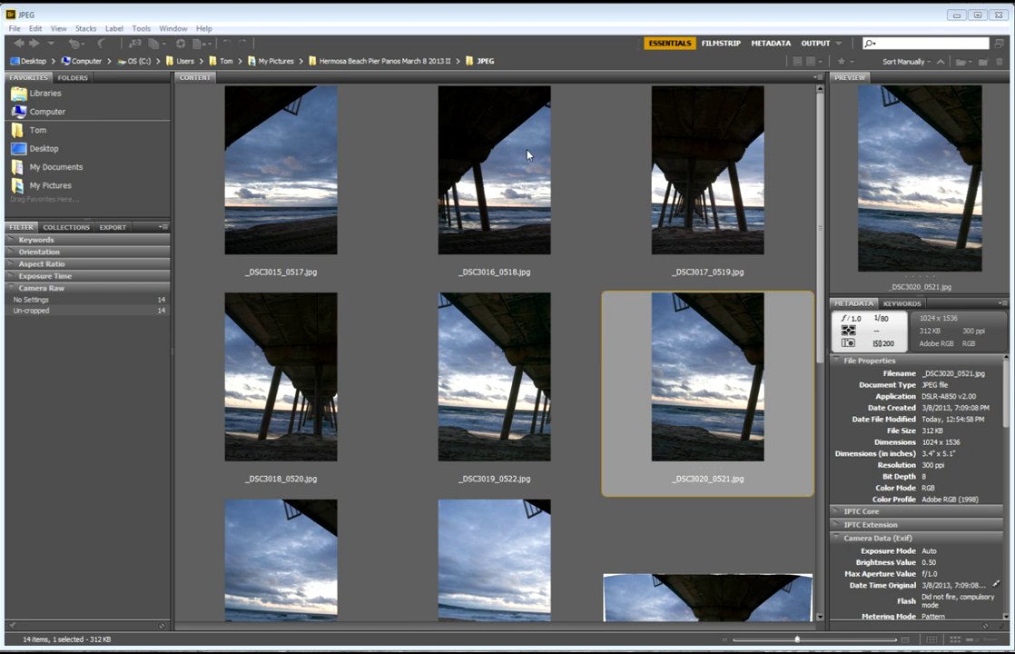
Preview the pier shots _DSC3016_0518.jpg and _DSC3018_0520.jpg in Bridge
click(446, 156)
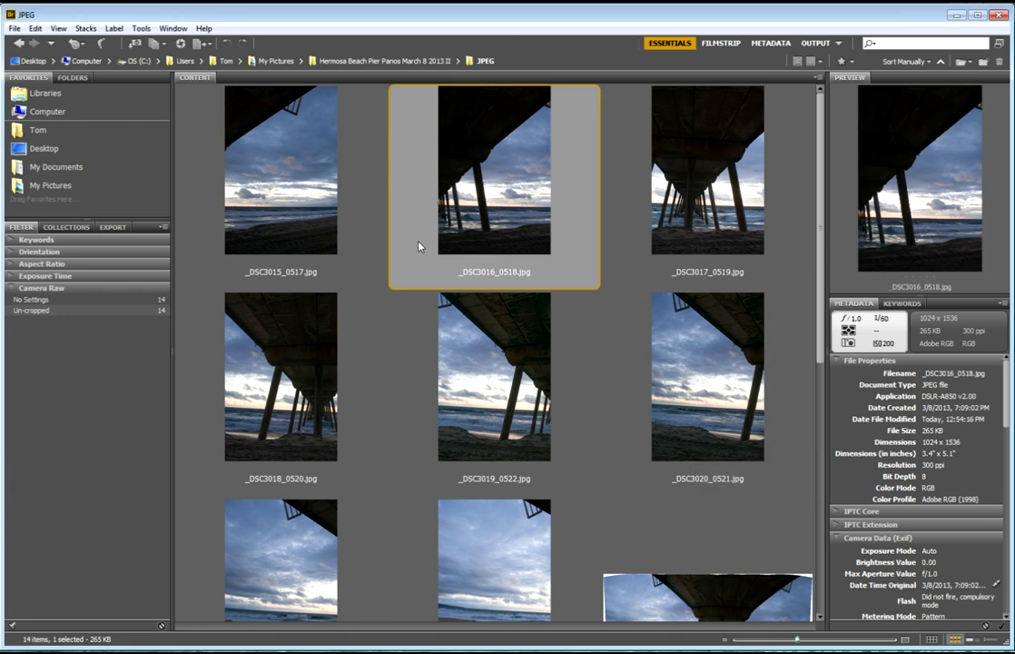
click(289, 346)
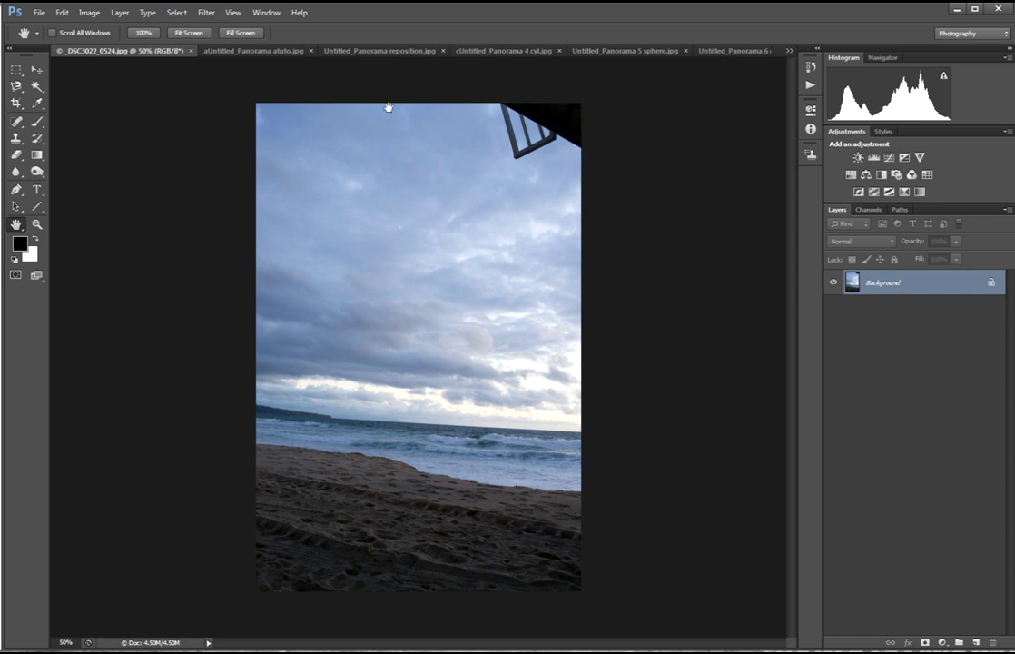
click(39, 12)
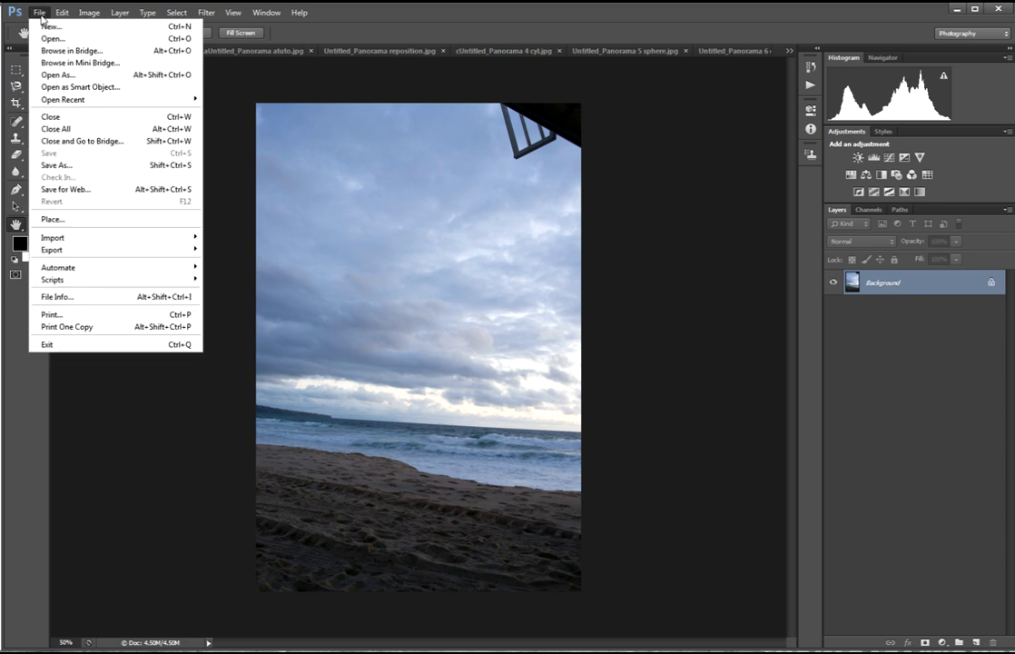
mouse_move(188, 266)
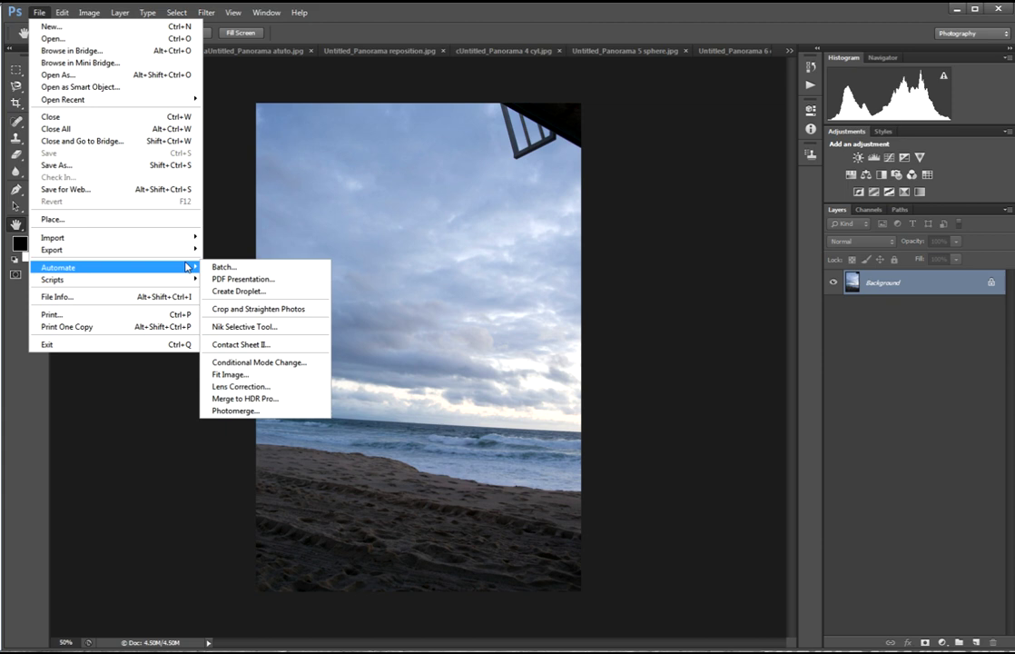
click(273, 411)
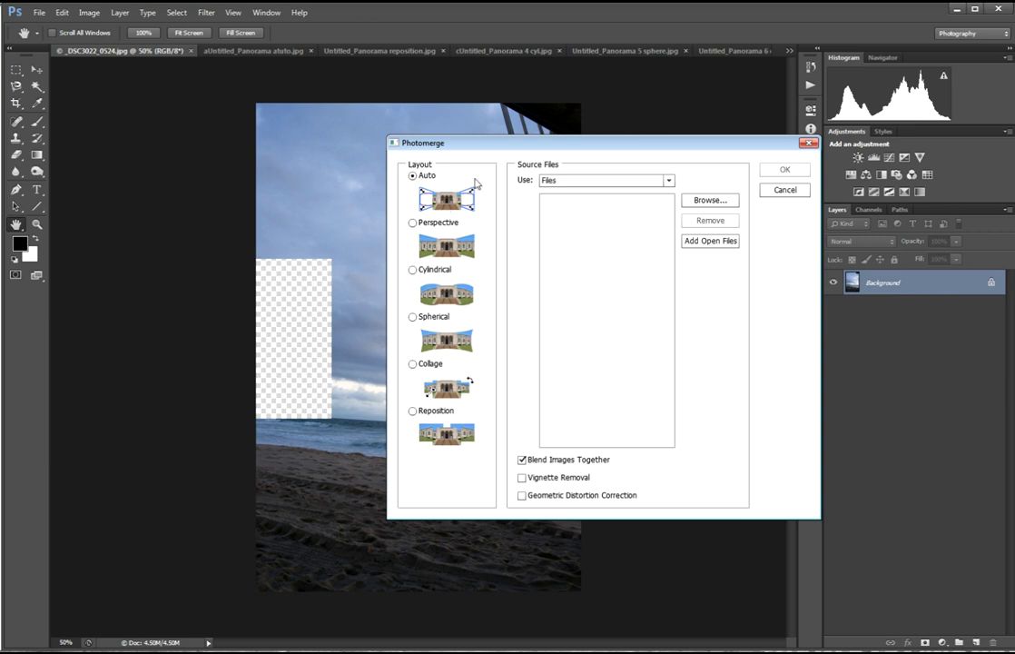
drag(480, 147, 304, 135)
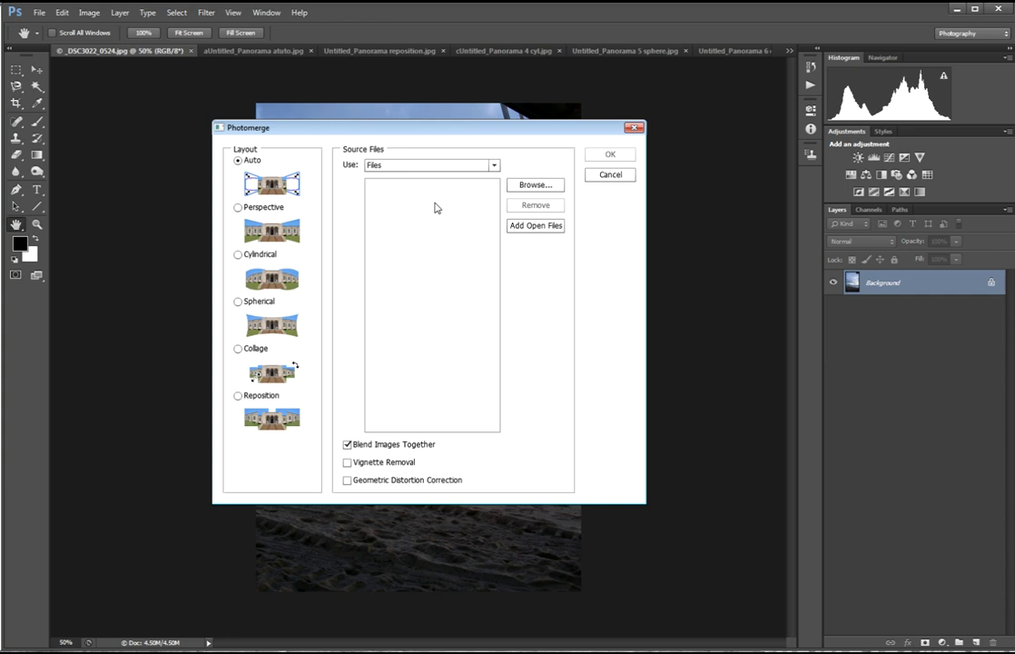
click(550, 227)
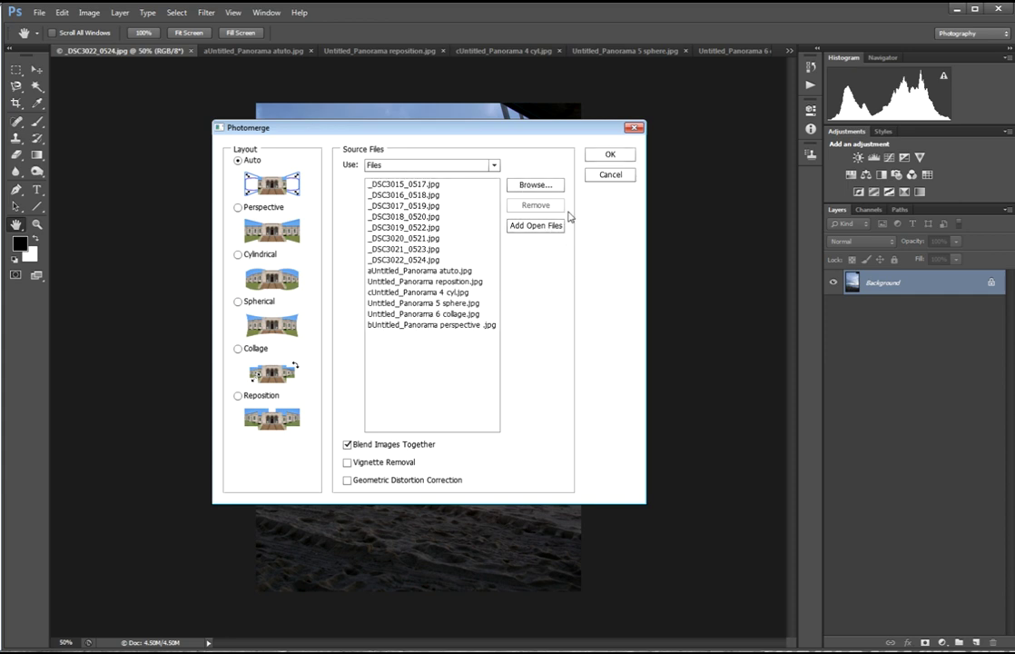
click(416, 271)
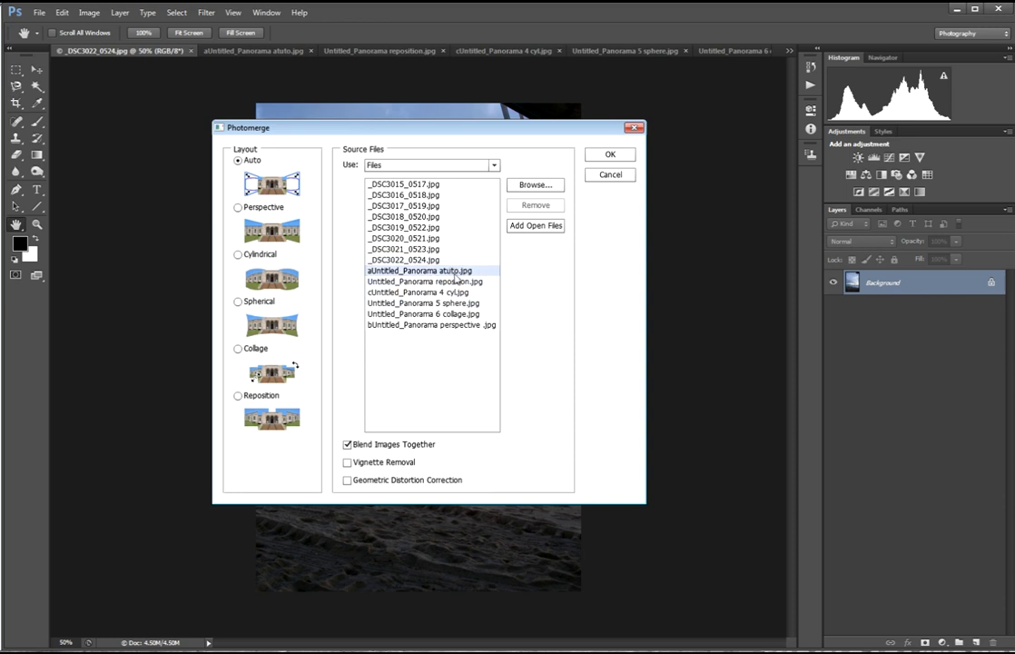
click(464, 329)
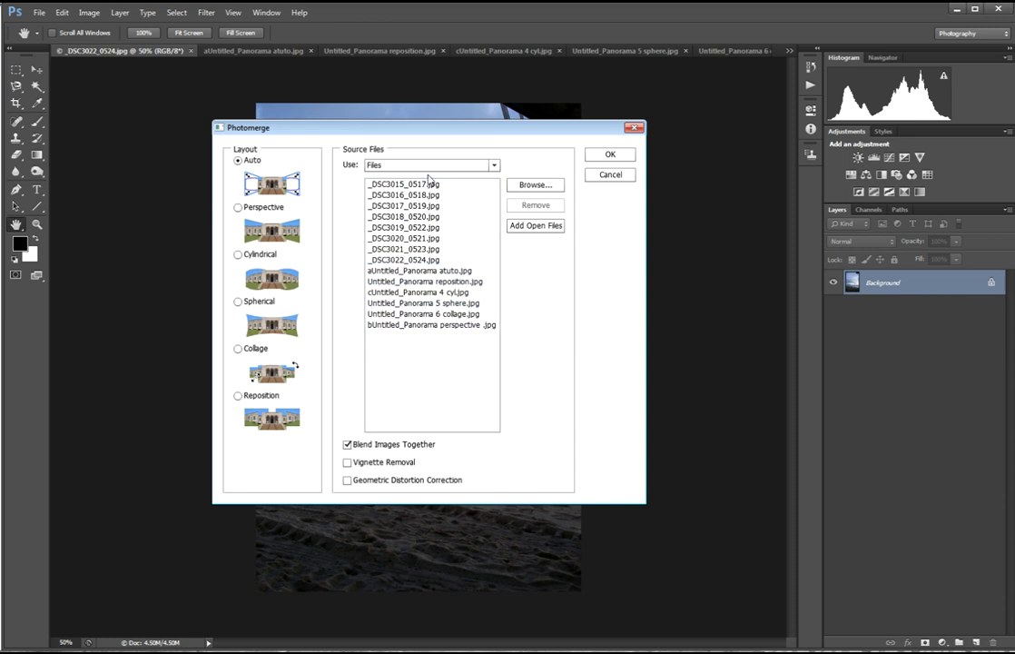
click(626, 177)
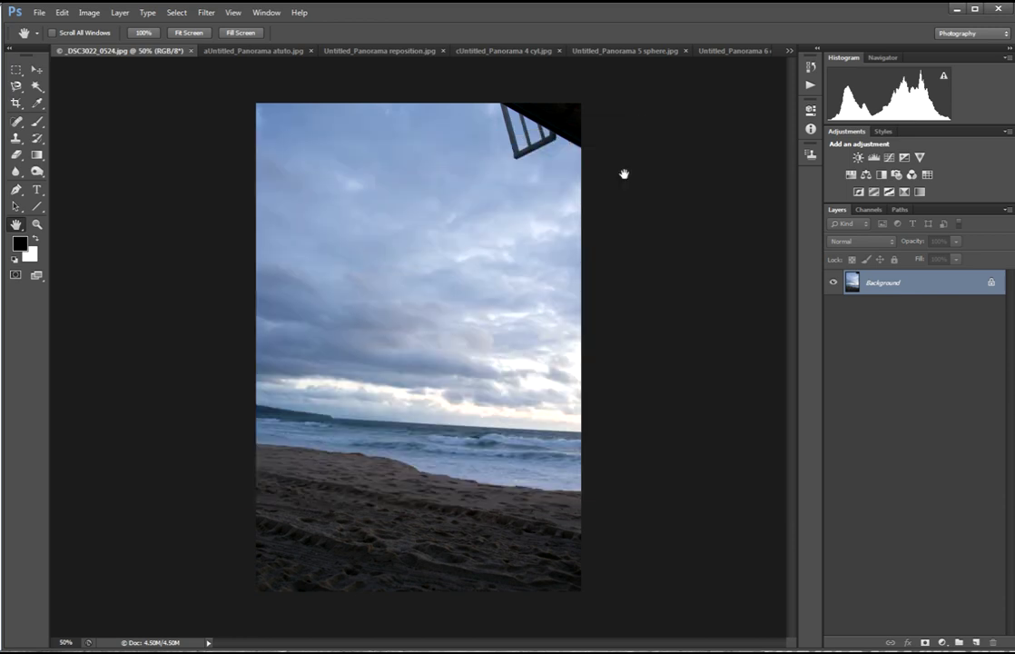
Display the auto-layout pier panorama aUntitled_Panorama atuto.jpg from the open-document list
click(789, 51)
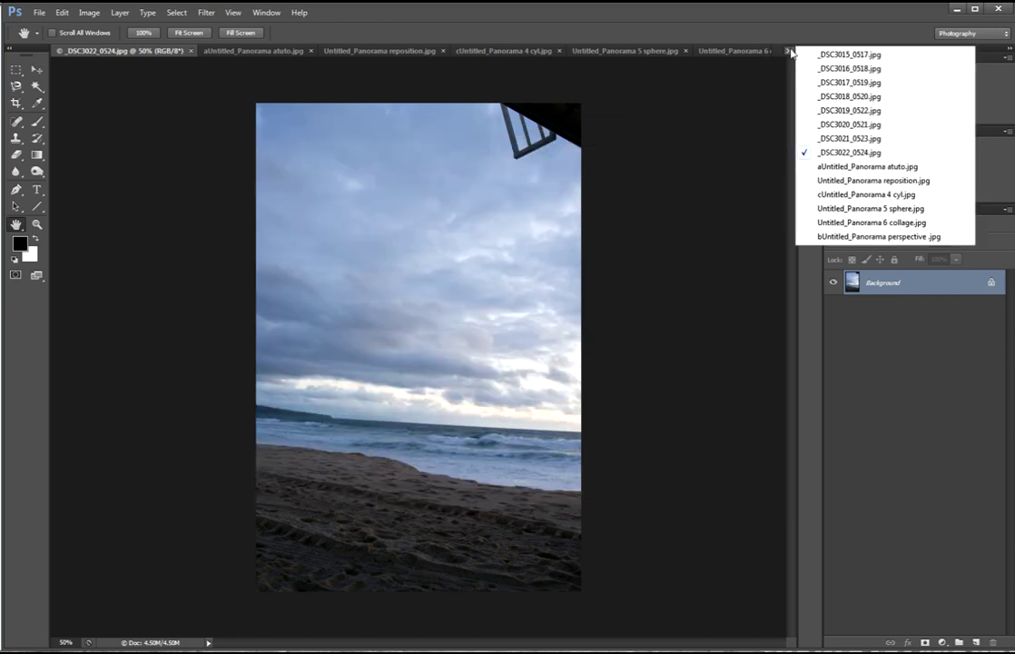
click(936, 170)
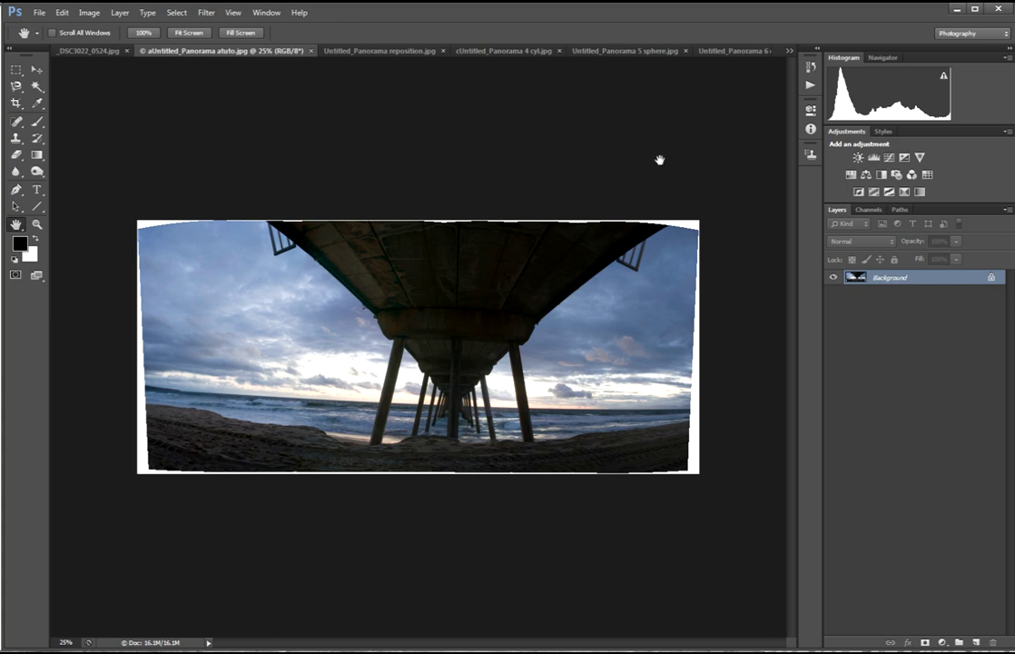
click(790, 50)
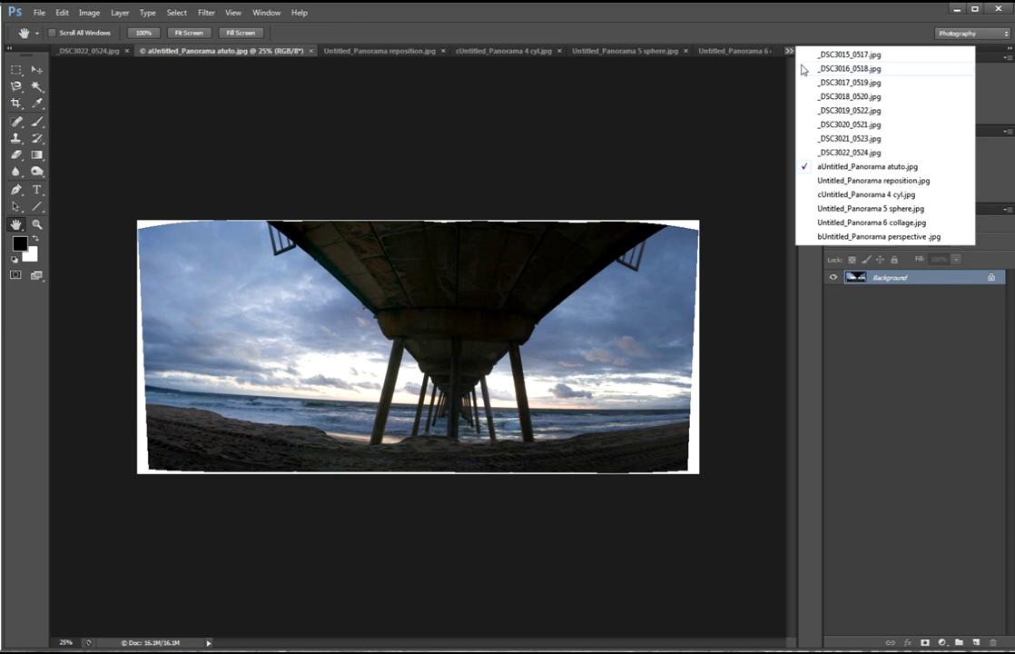
Display the perspective-layout panorama bUntitled_Panorama perspective .jpg with its bow-tie shape
click(922, 238)
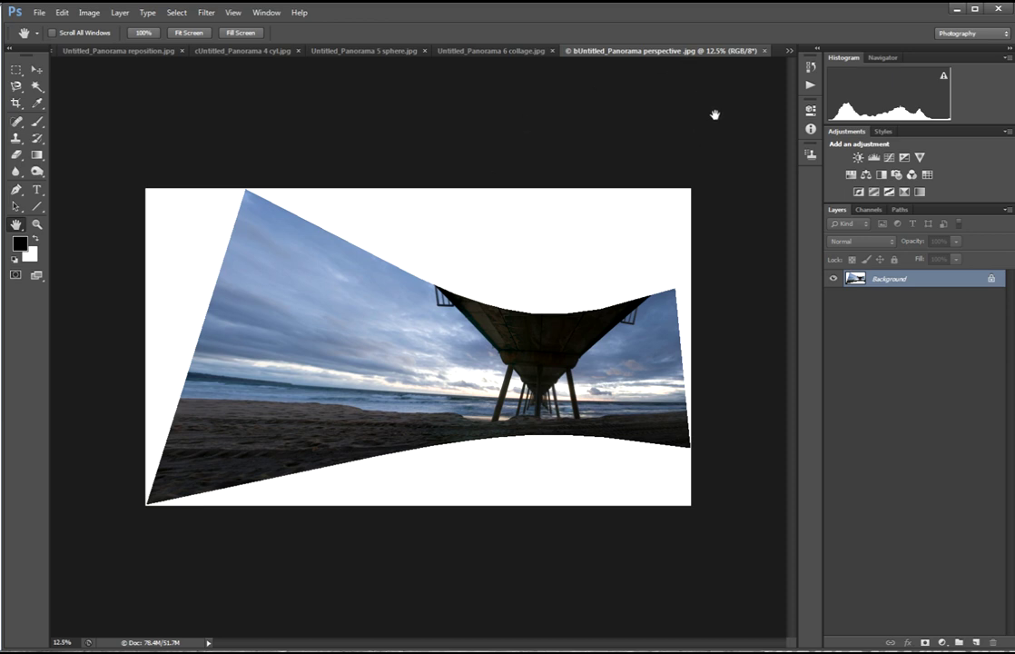
click(789, 51)
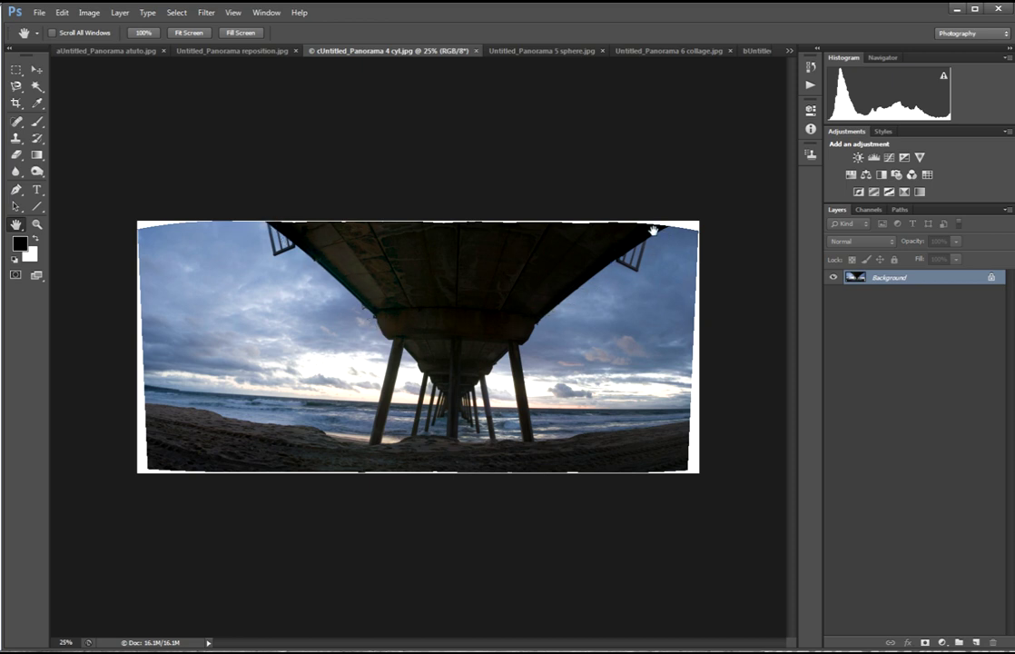
Flip from the auto-layout panorama to cUntitled_Panorama 4 cyl.jpg, then the spherical version
click(789, 51)
click(911, 165)
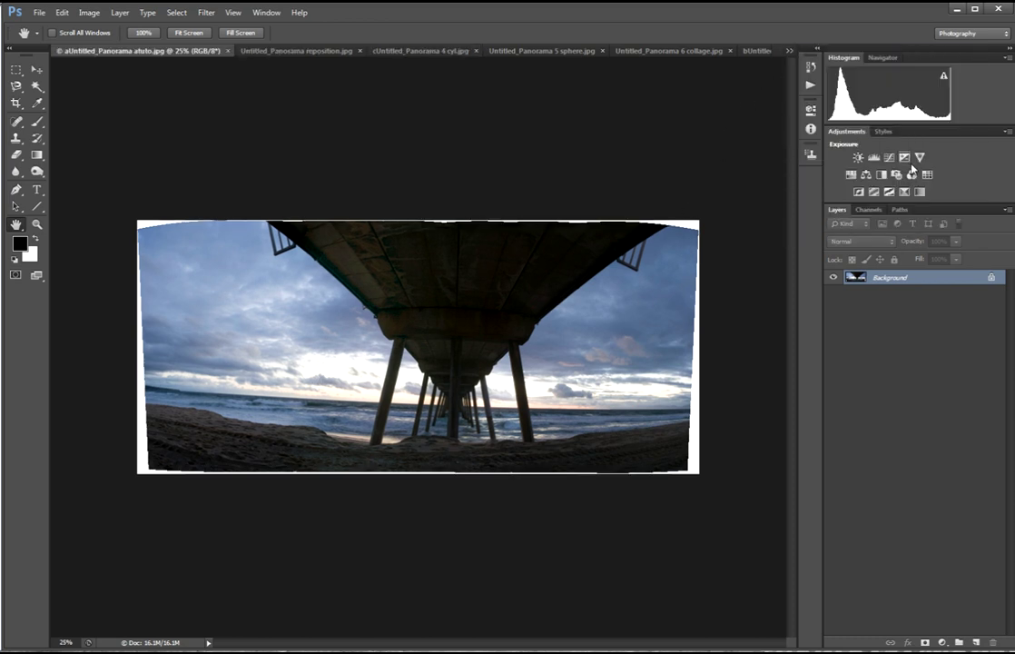
click(789, 51)
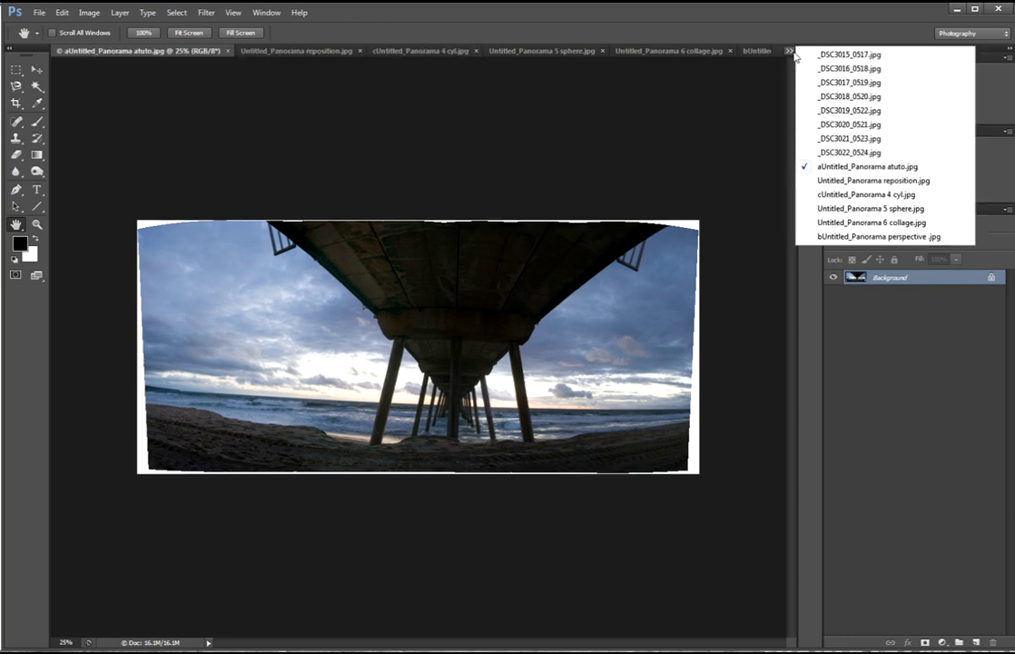
click(922, 194)
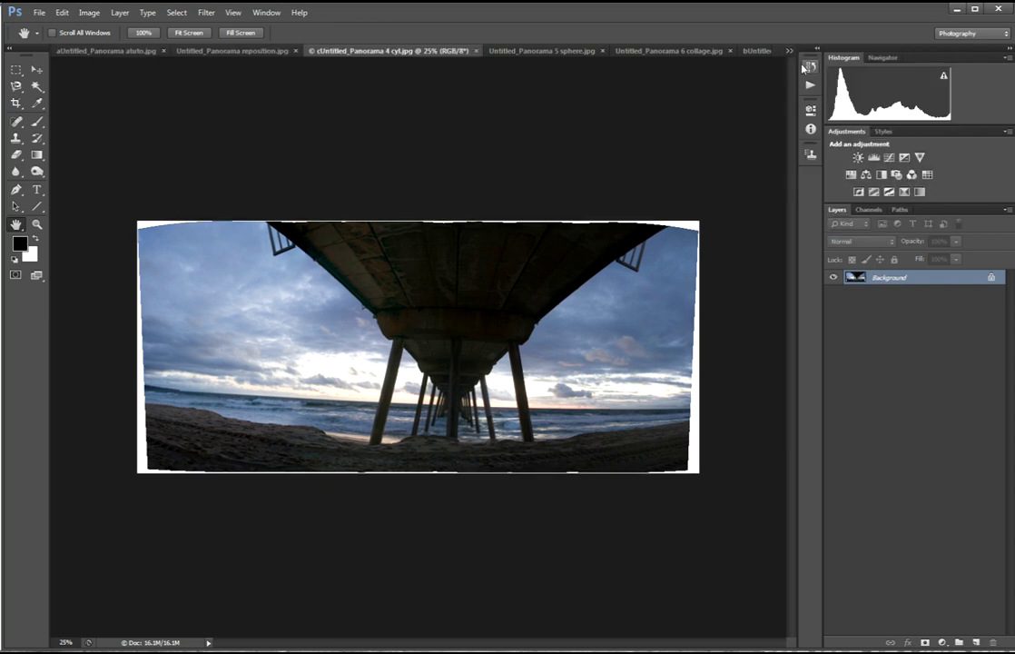
click(789, 51)
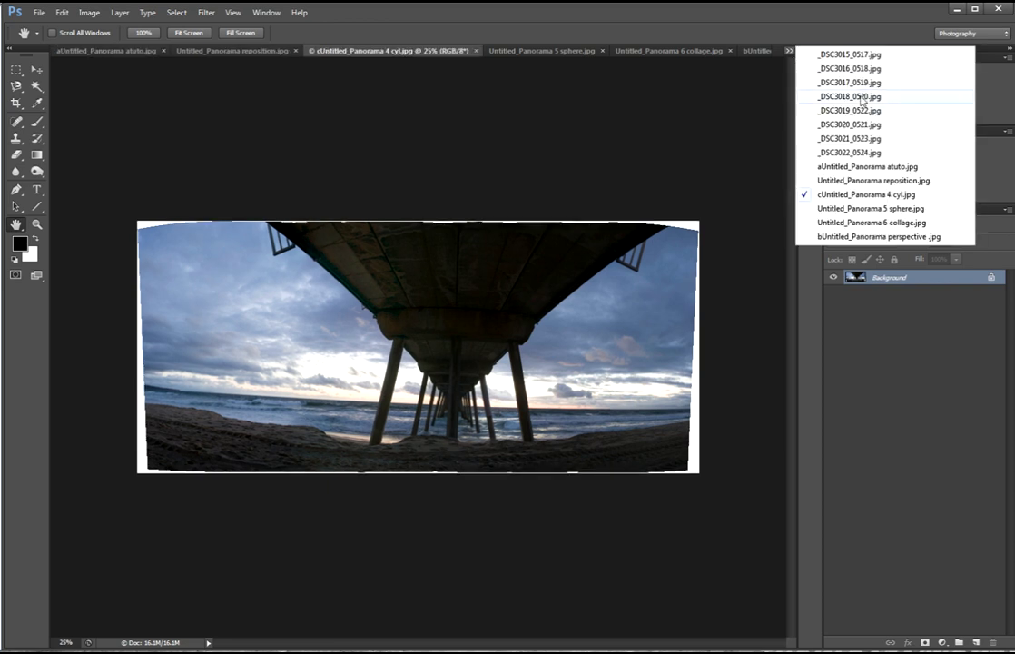
click(922, 209)
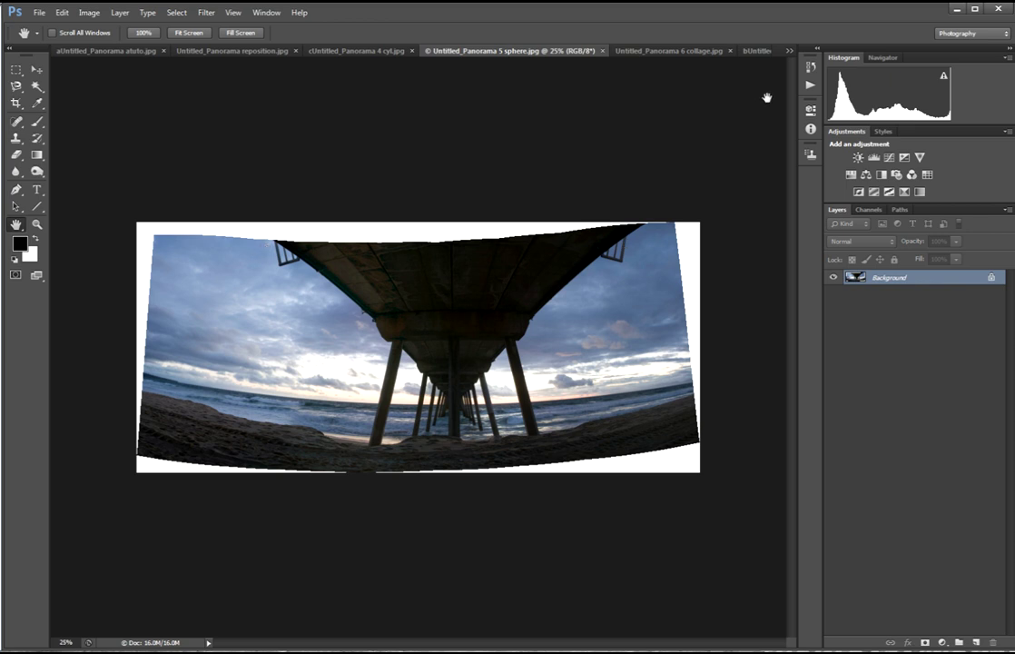
Compare against the auto-layout panorama, then show Untitled_Panorama 6 collage.jpg
click(789, 50)
click(865, 167)
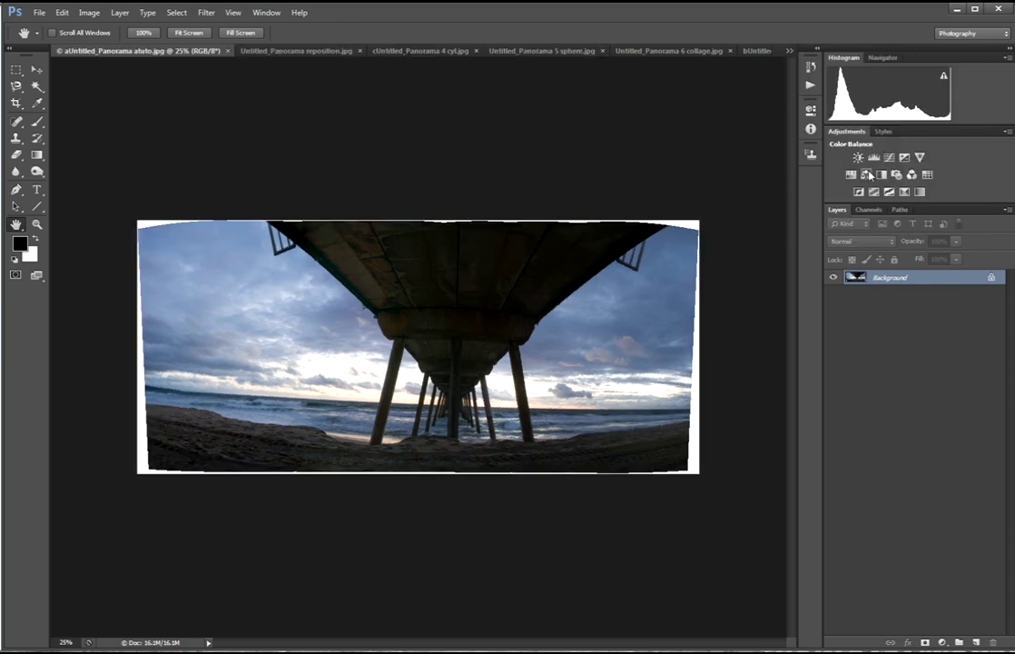
click(789, 50)
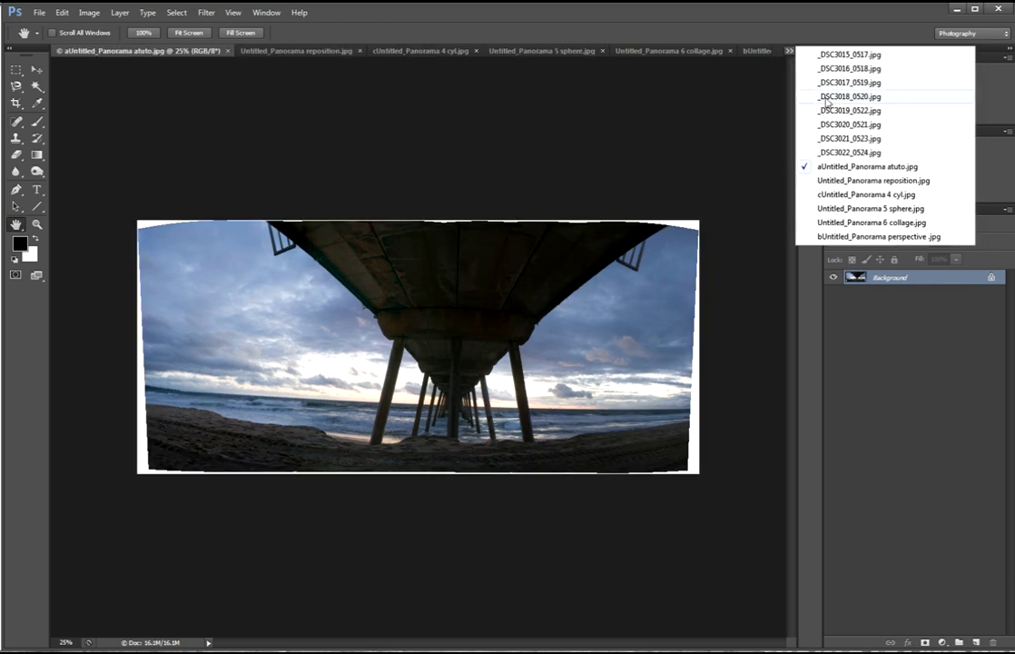
click(921, 222)
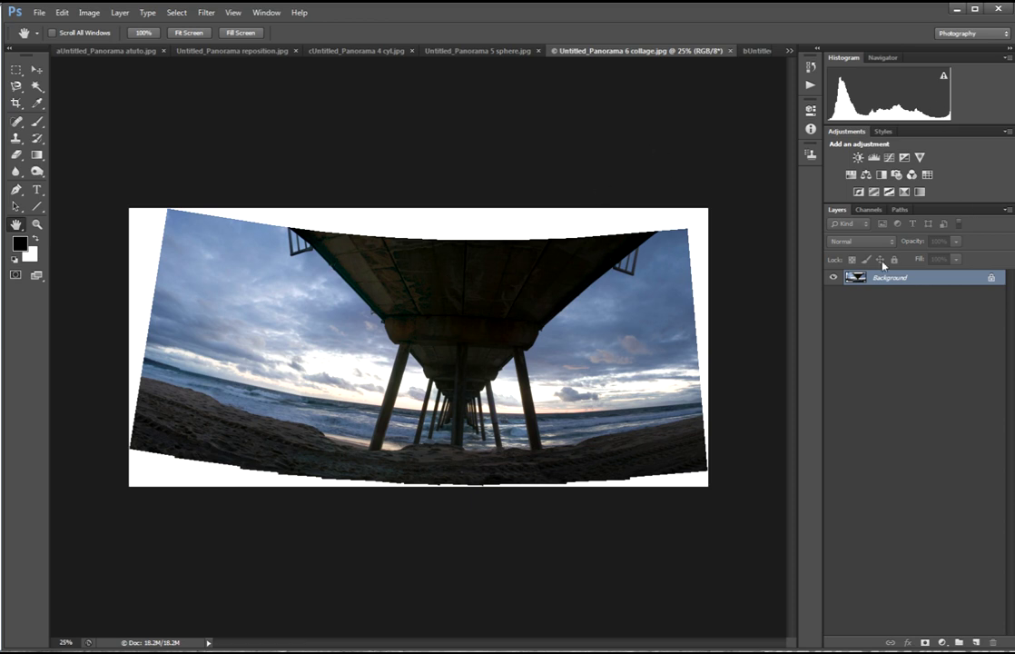
Display the reposition-layout panorama Untitled_Panorama reposition.jpg
click(787, 51)
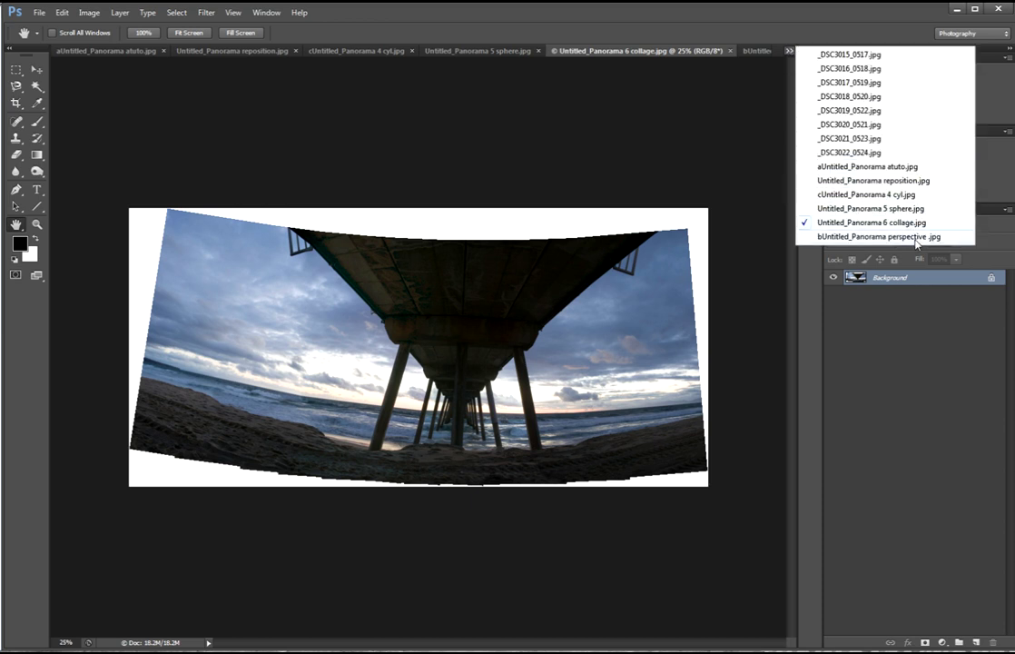
click(920, 181)
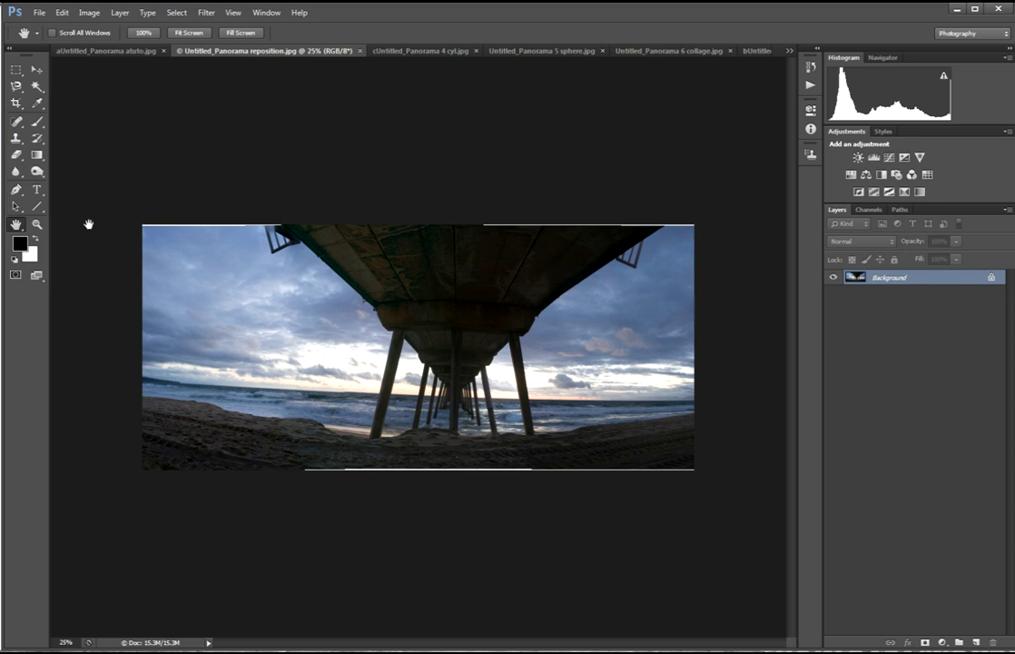
Zoom in on the pier underside to about 66.7%
key(z)
click(488, 304)
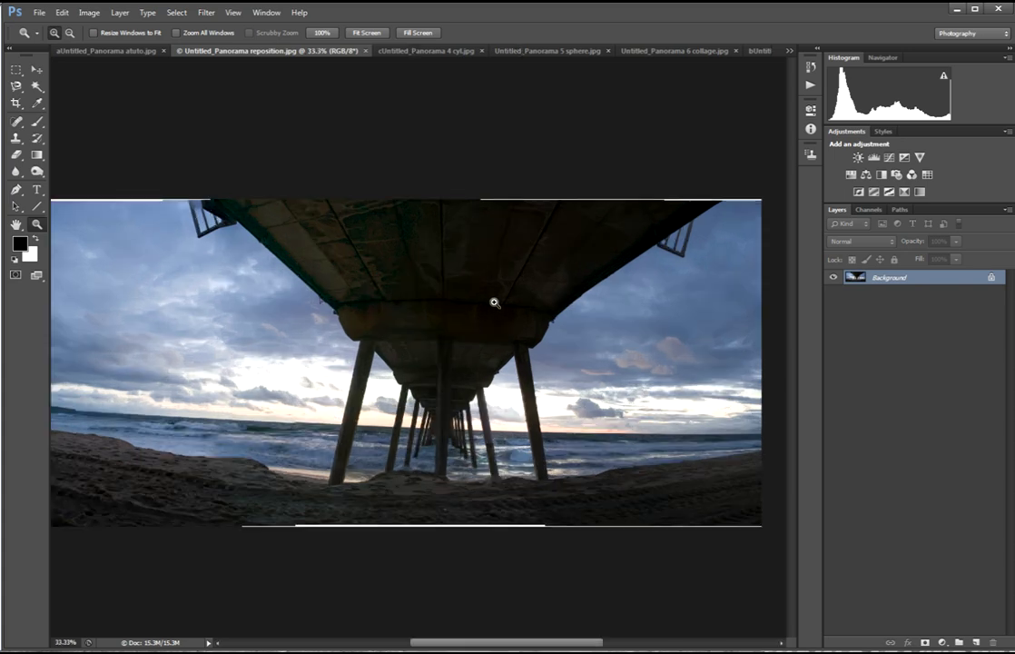
click(486, 307)
click(463, 313)
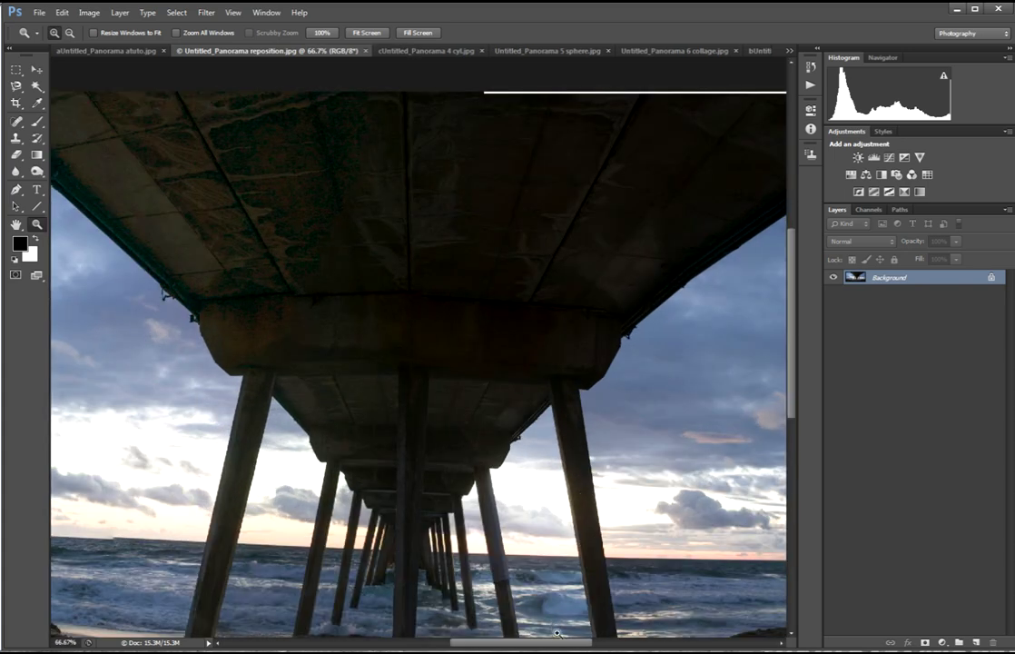
Pan across the stitched pier and sky, then fit the whole panorama on screen
drag(554, 642, 456, 641)
scroll(535, 432, up, 3)
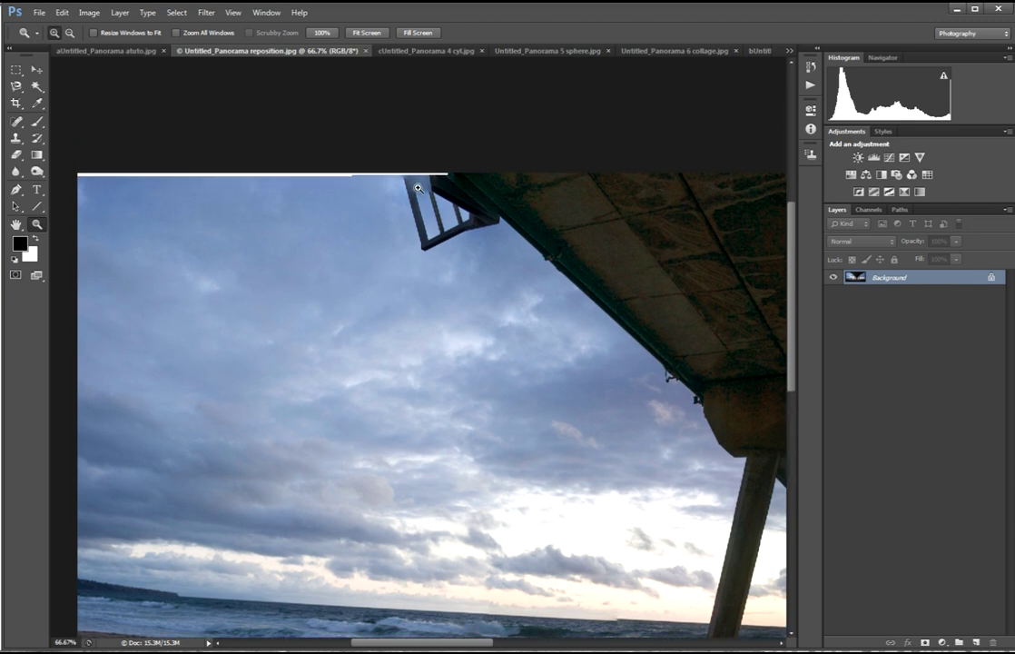
drag(432, 643, 614, 646)
scroll(440, 647, down, 4)
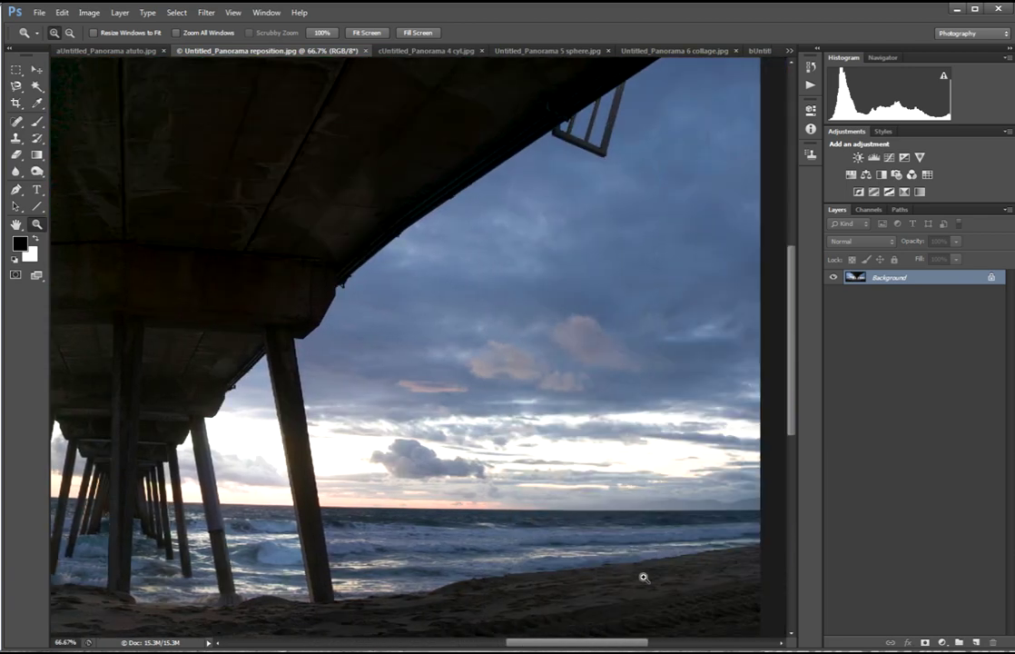
key(ctrl+0)
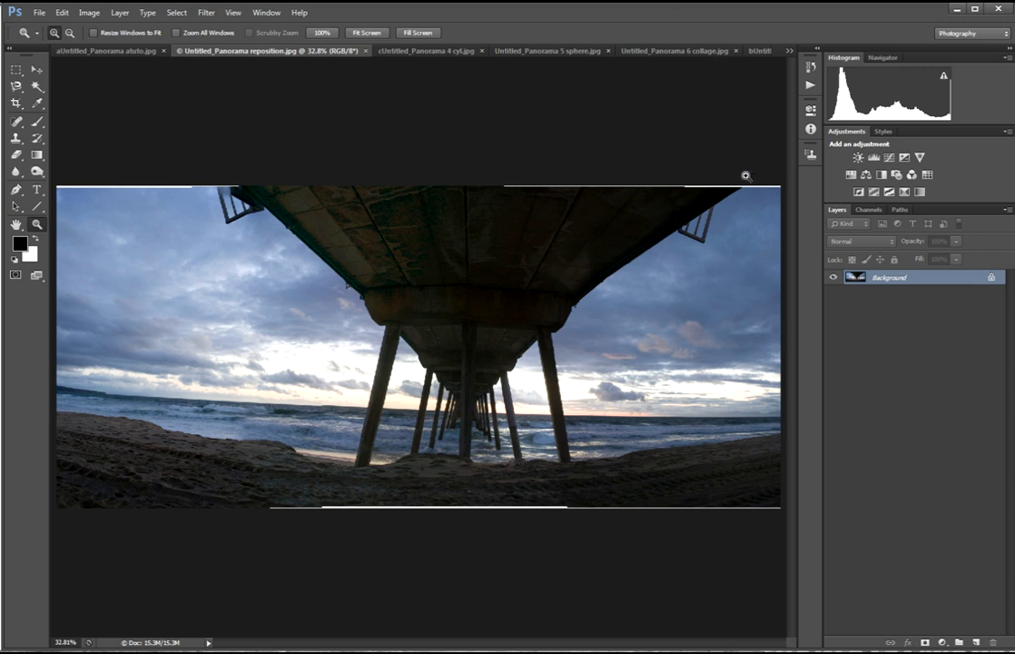